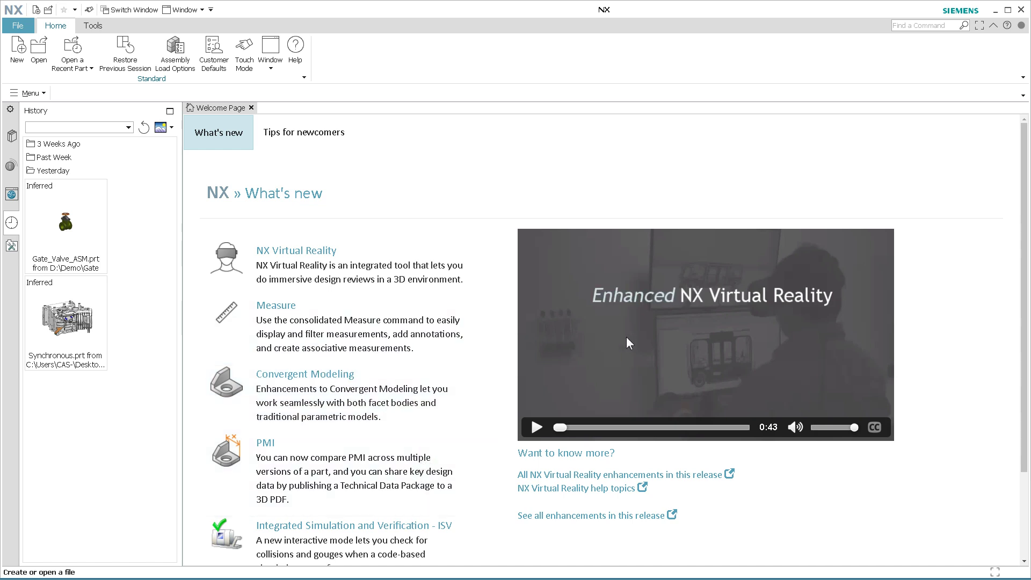
Step: Review the Welcome Page's What's new content and the newcomer tips on Applications, Resource Bar, Dialog Boxes and Selection
drag(1026, 290, 1019, 377)
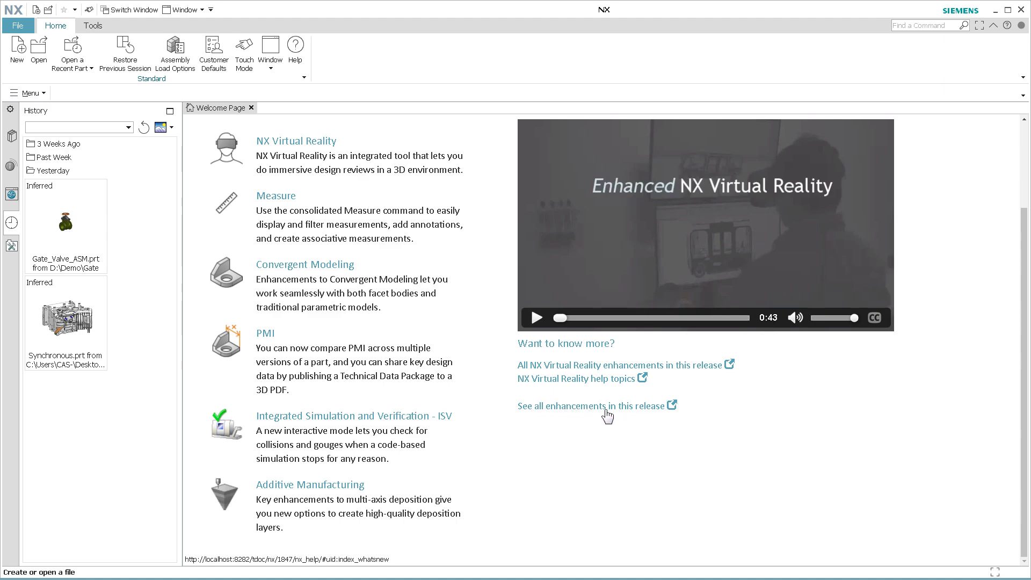
scroll(633, 434, up, 3)
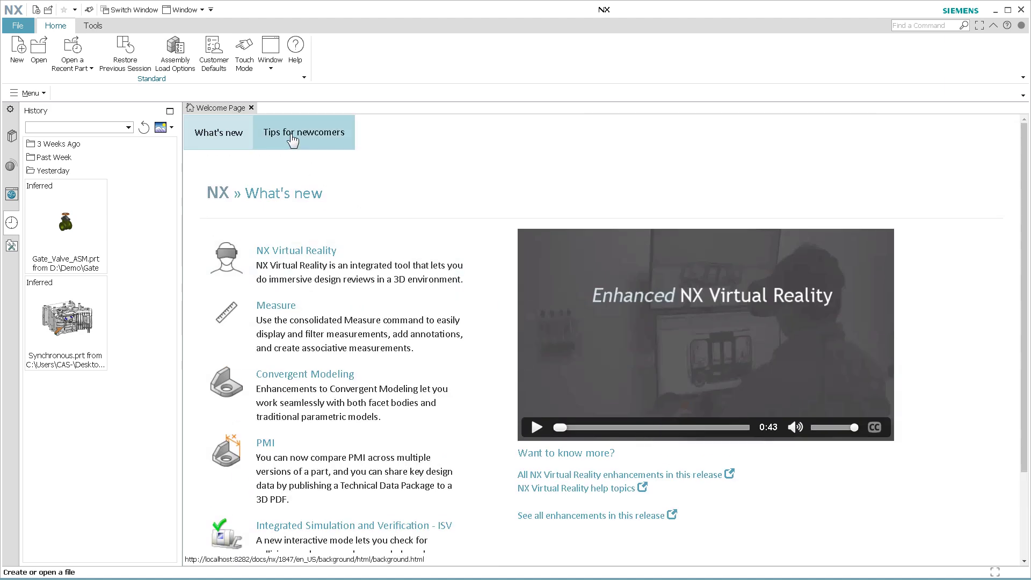
click(330, 140)
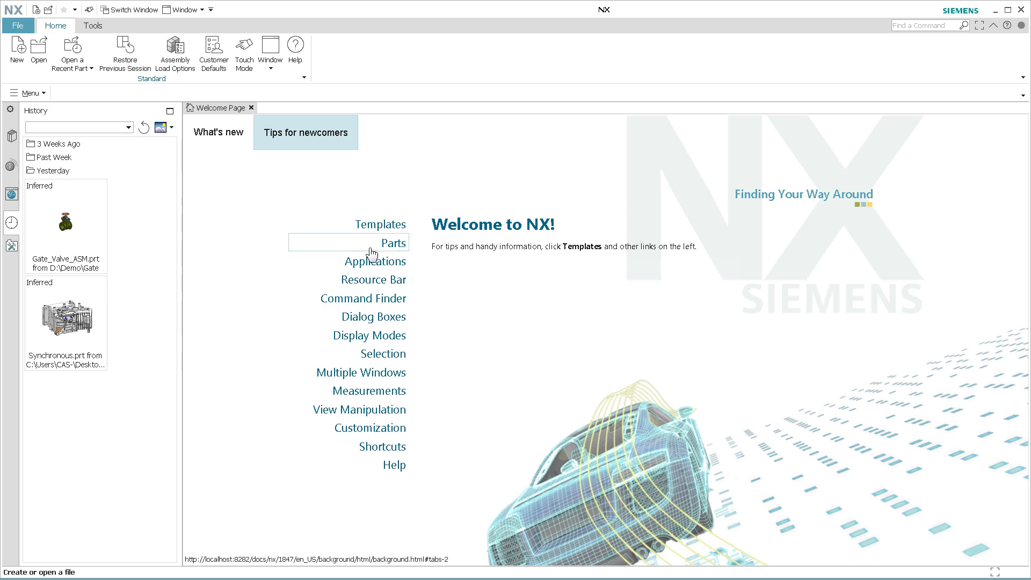
click(365, 267)
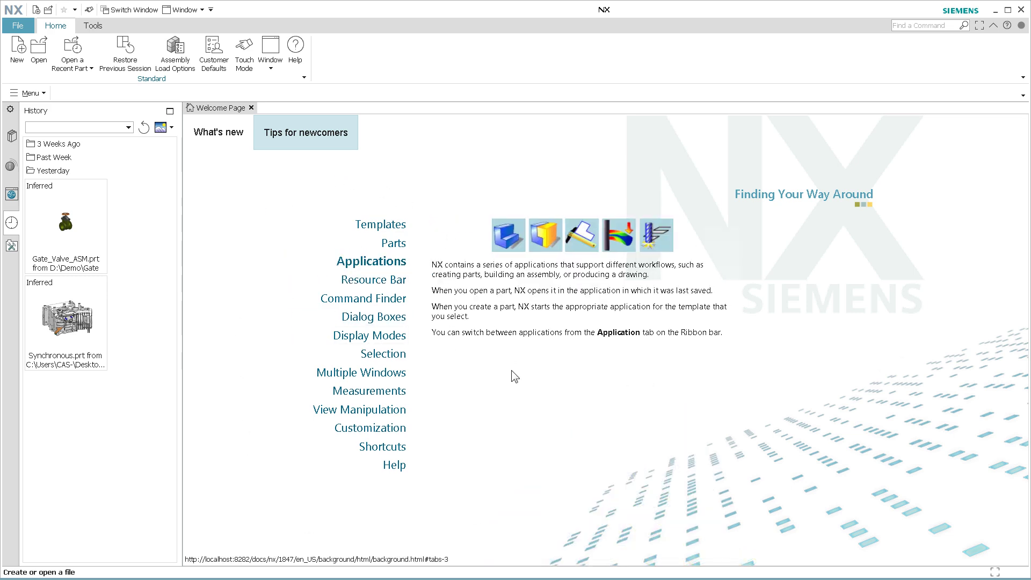
click(384, 281)
click(381, 318)
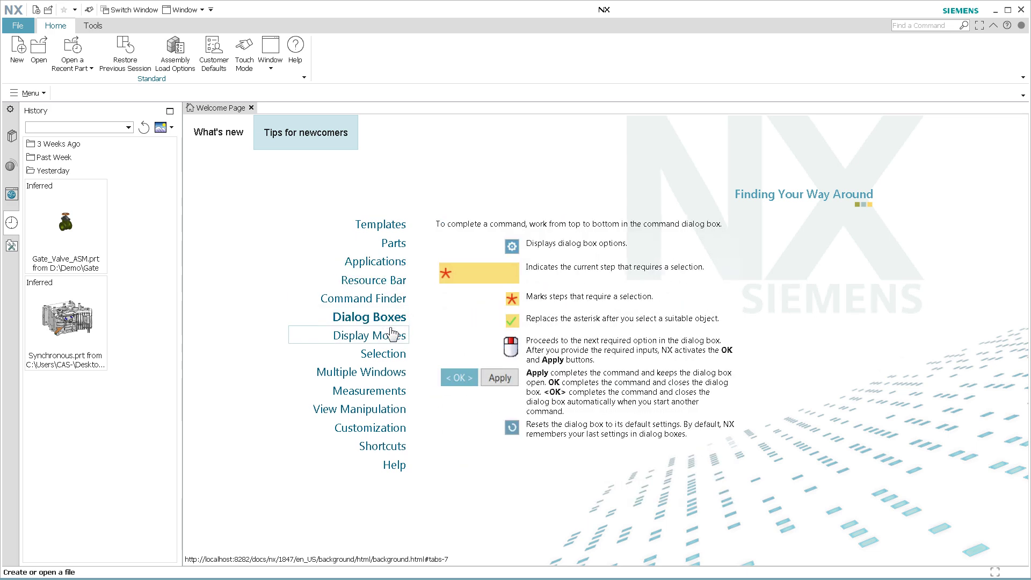
click(383, 354)
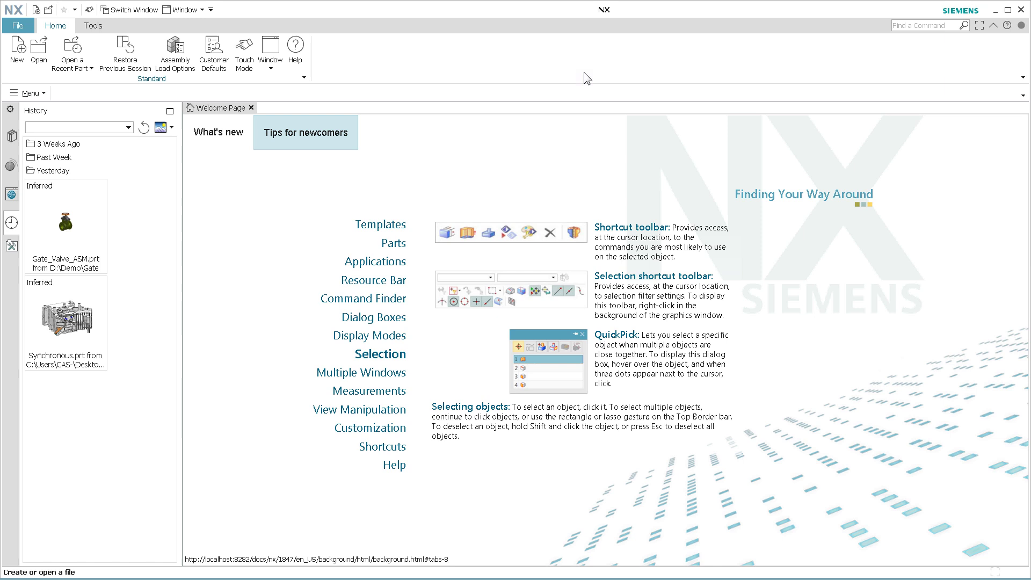
mouse_move(1022, 26)
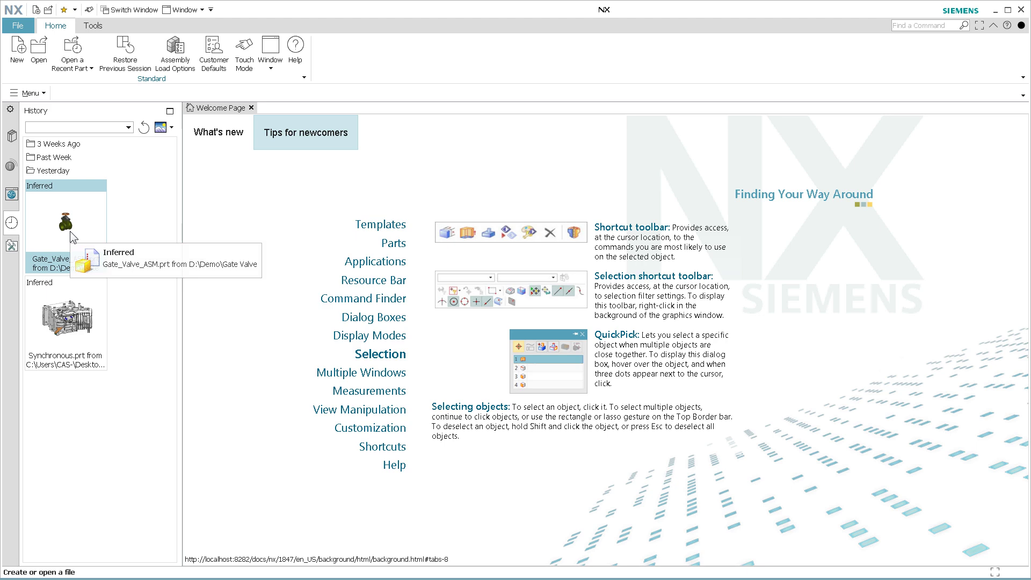
Step: Open the Gate_Valve_ASM.prt assembly from the history and make Main_Housing the work part with its Part Navigator displayed
click(102, 233)
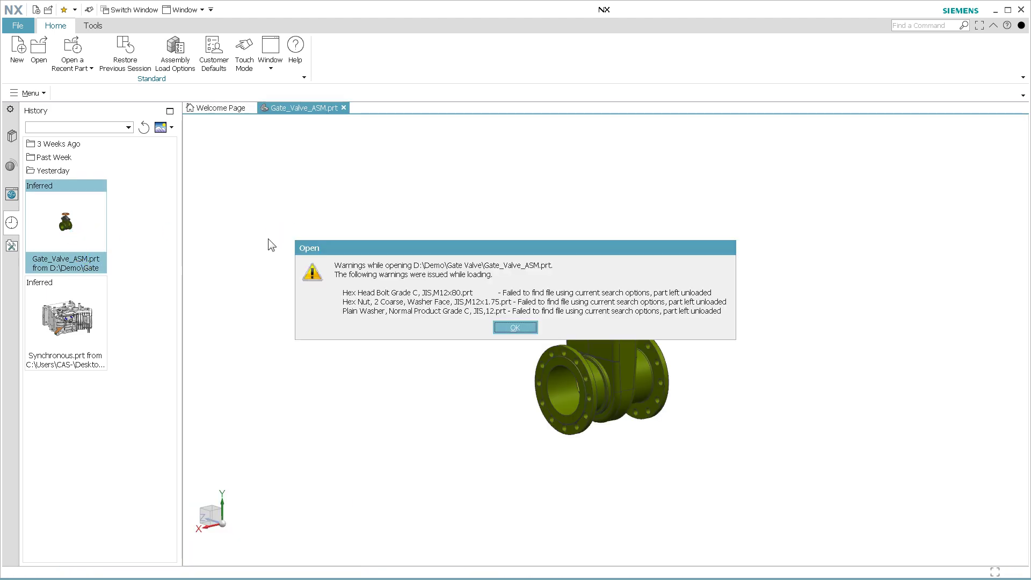
click(511, 327)
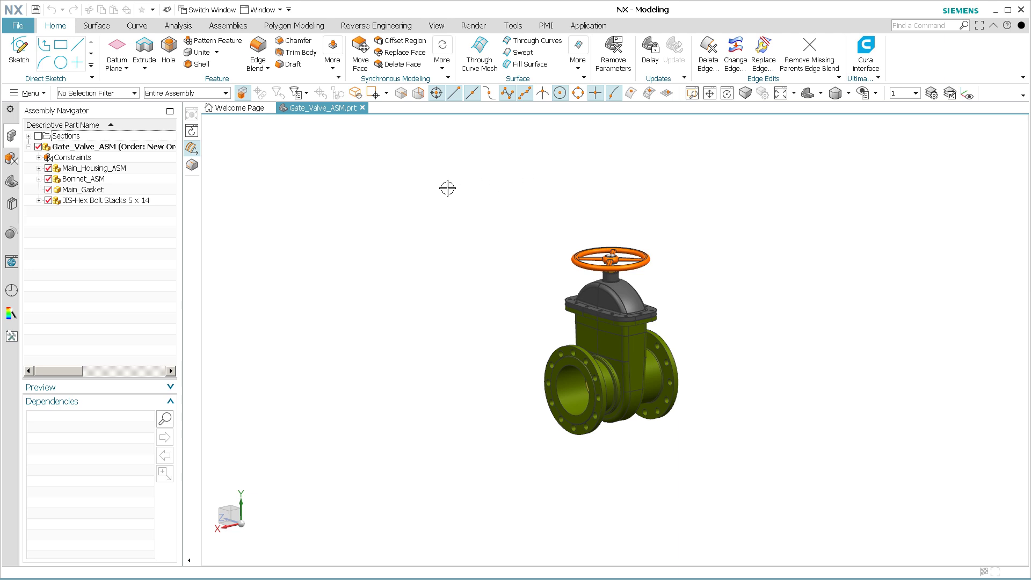
click(11, 182)
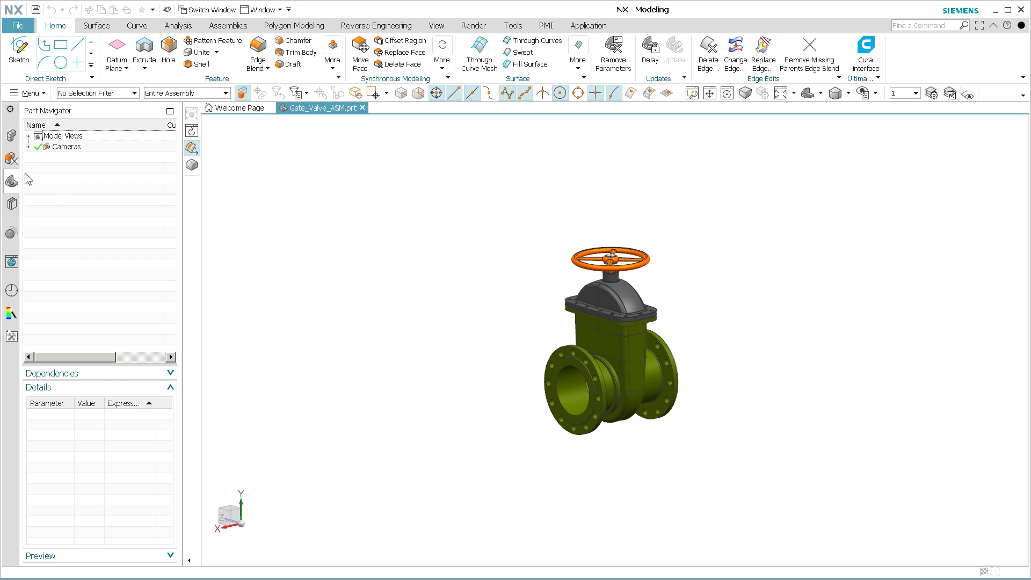
double_click(571, 358)
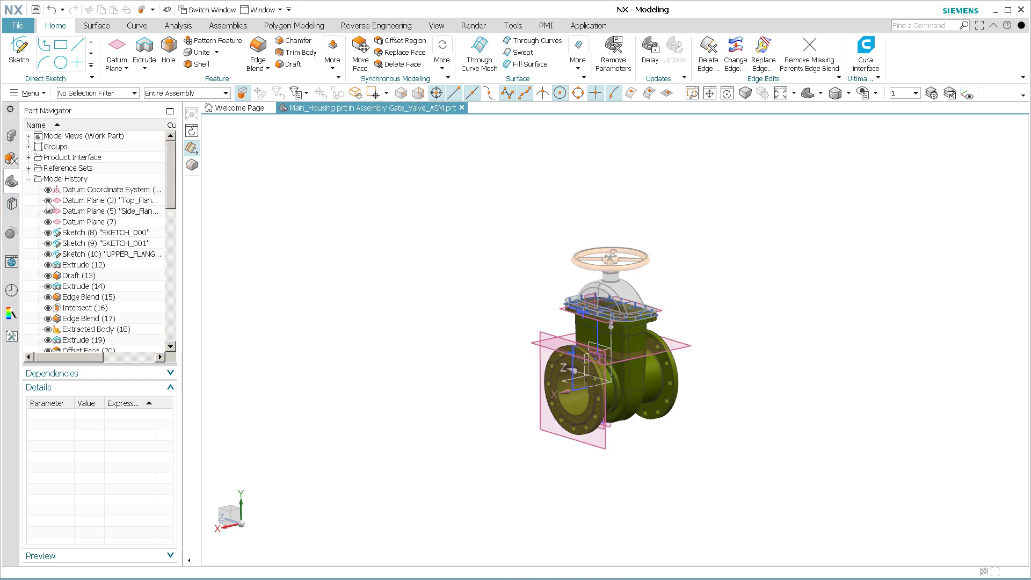
Step: Examine the Groups, Reference Sets and Model History contents of Main_Housing in the Part Navigator
click(29, 147)
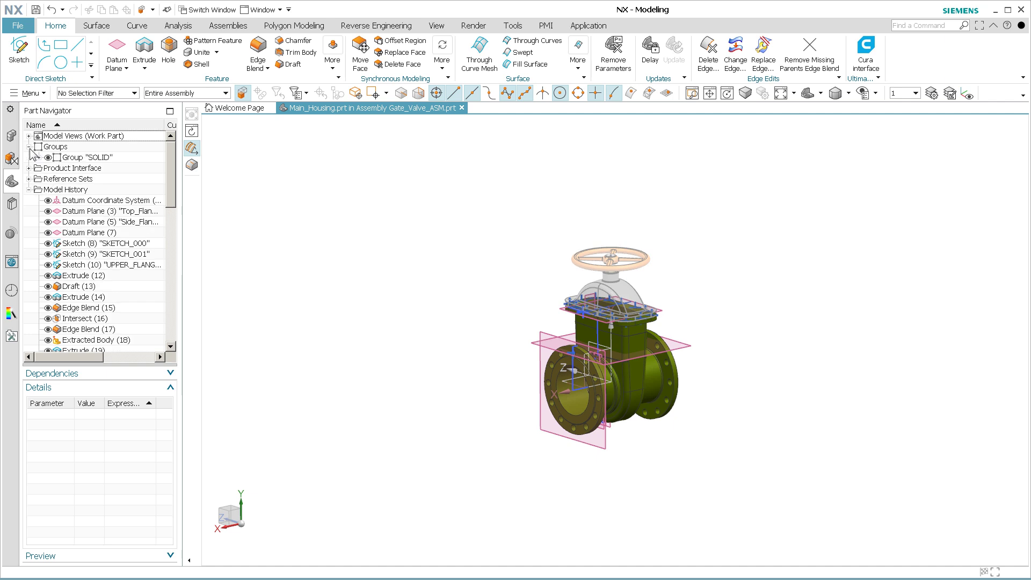
click(29, 147)
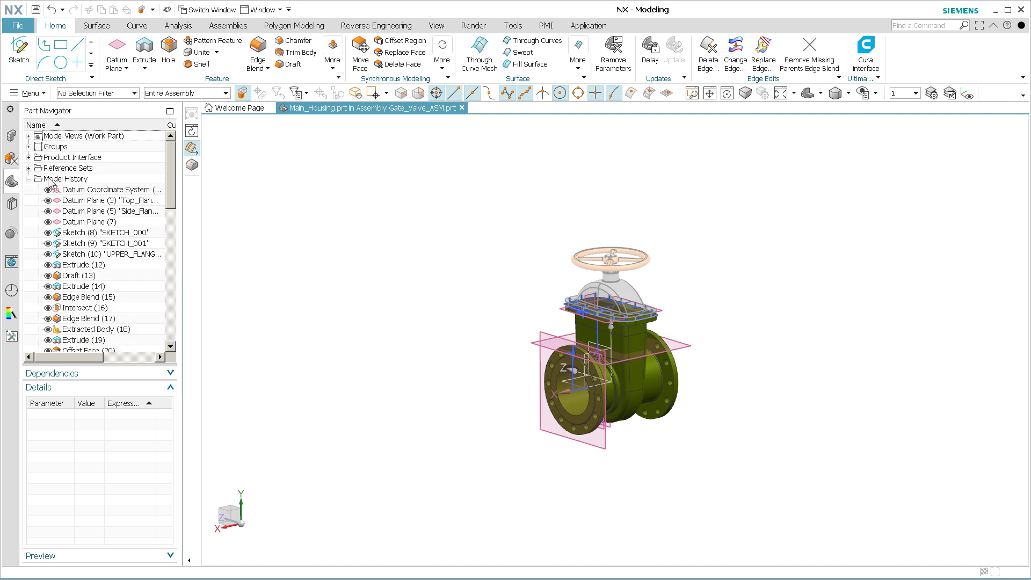
click(29, 169)
click(29, 169)
scroll(91, 273, down, 3)
scroll(91, 272, down, 5)
scroll(80, 290, up, 8)
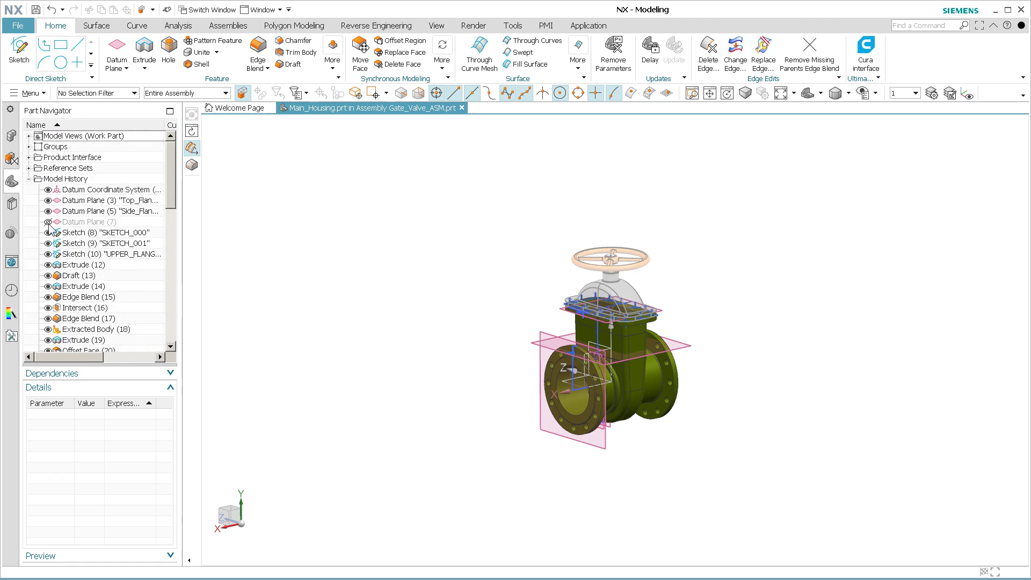
Step: Toggle the visibility of the housing body off and back on at the Draft (13) feature
click(48, 275)
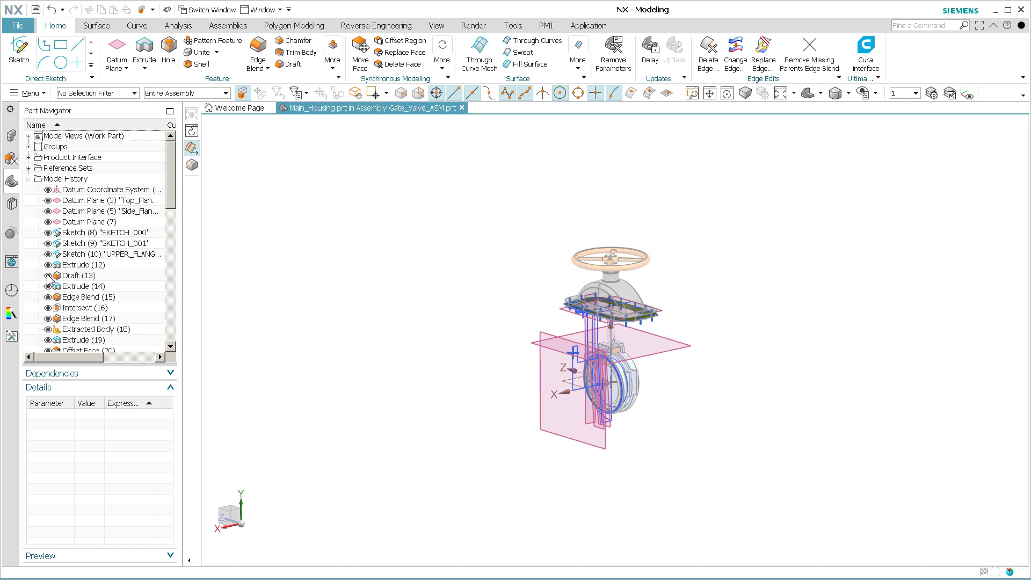
click(48, 275)
click(48, 275)
click(48, 274)
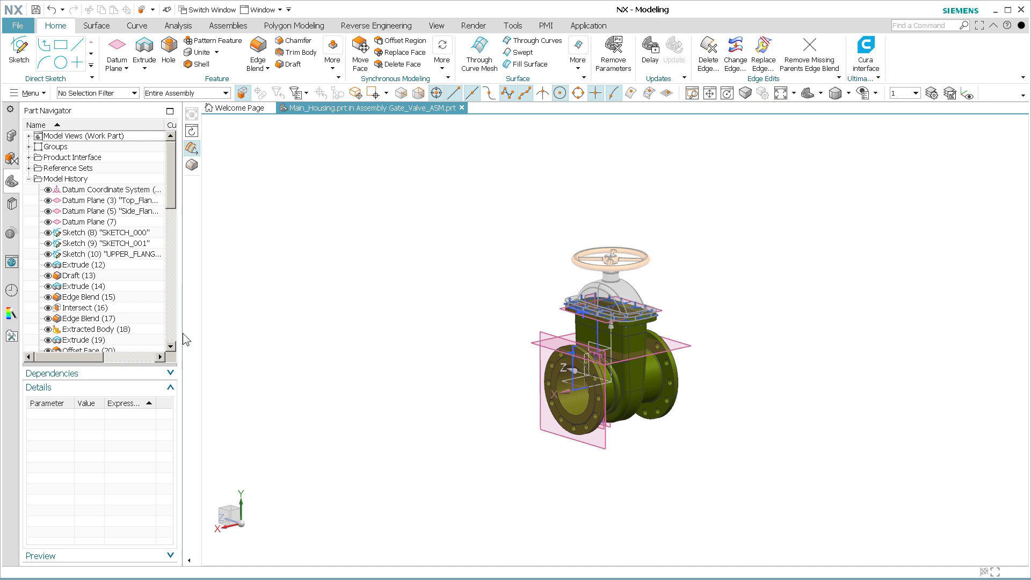
Step: Widen the Part Navigator to reveal its additional columns and roll the housing's model history back to Offset Face (20)
drag(182, 335, 290, 335)
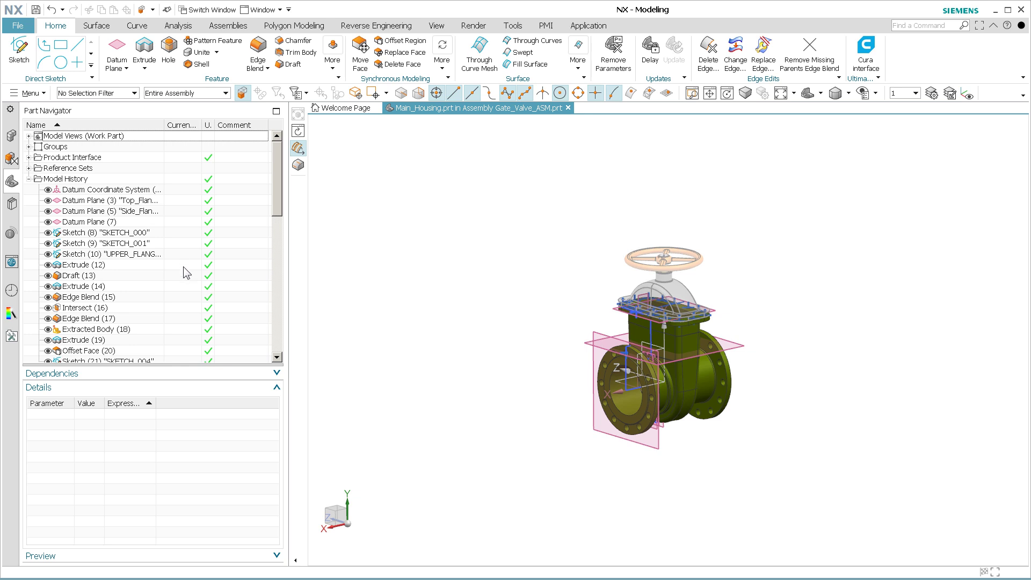
mouse_move(182, 267)
mouse_down()
mouse_move(181, 347)
mouse_move(194, 350)
mouse_up()
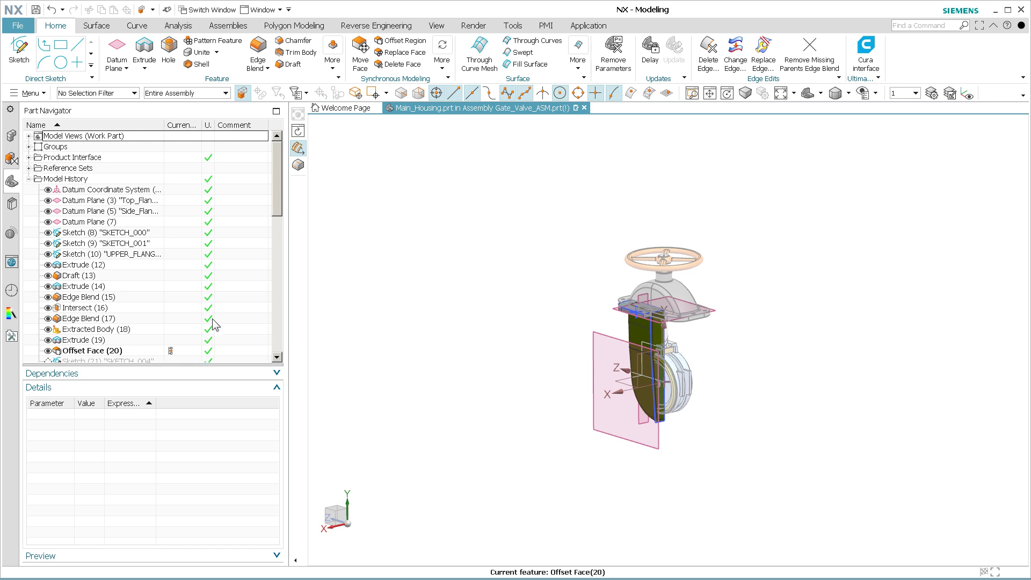
Step: Look through the features following Offset Face (20) and make Edge Blend (26) the current feature
scroll(217, 300, down, 6)
scroll(221, 302, up, 6)
scroll(196, 331, down, 3)
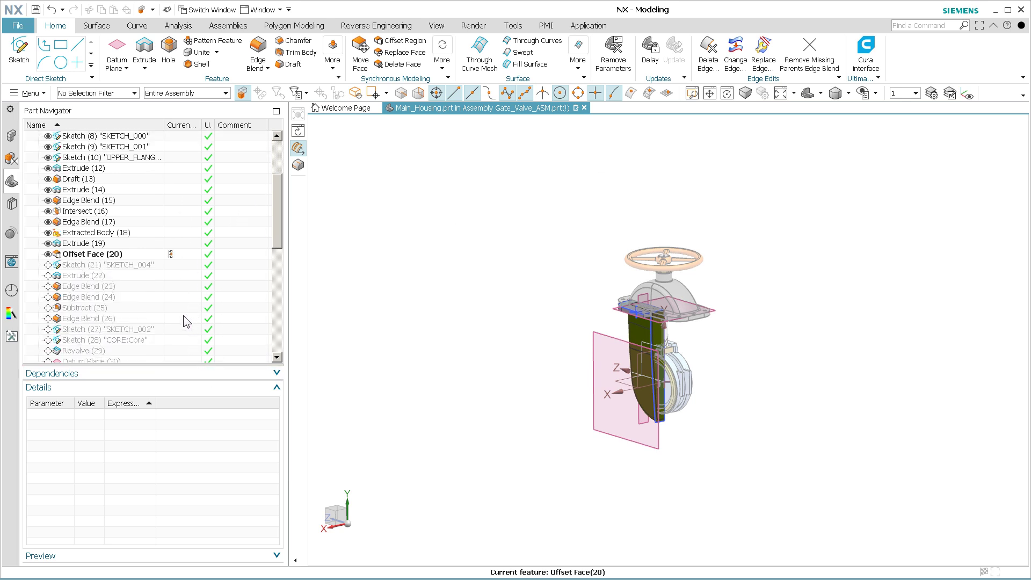
double_click(183, 317)
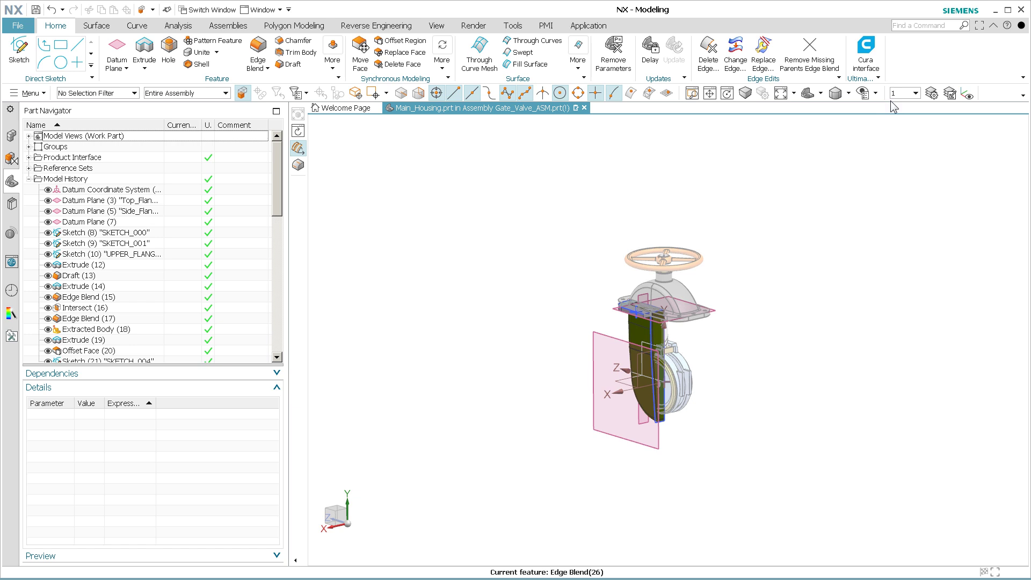
Step: Review the available show and hide commands and the housing part's layer settings without changing anything
click(875, 93)
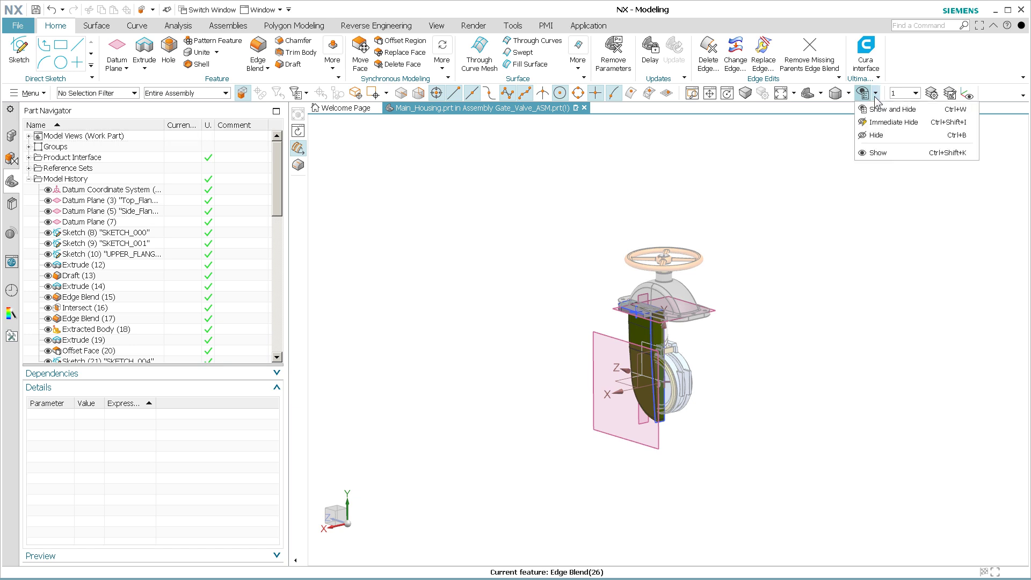
click(794, 168)
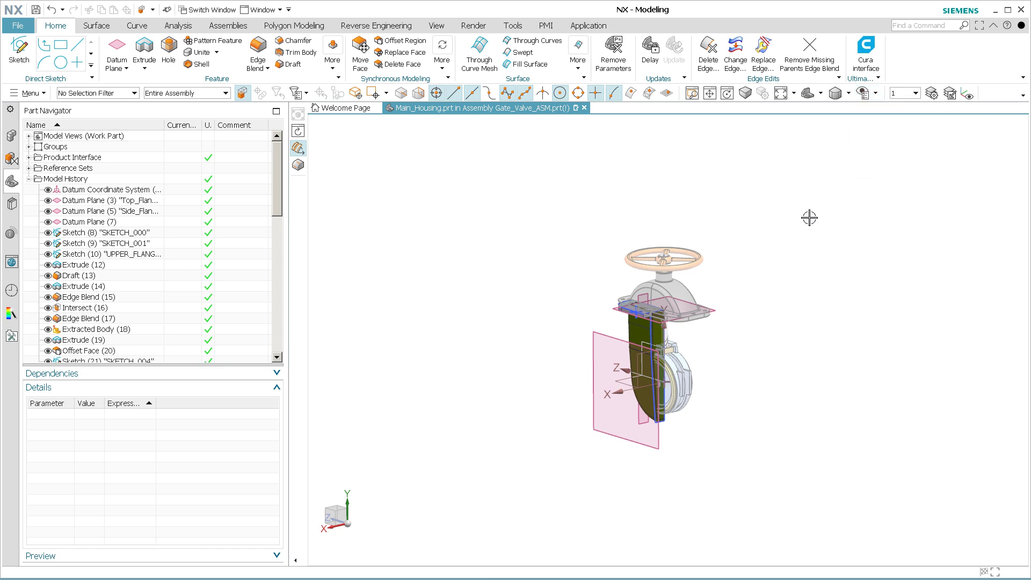
click(933, 93)
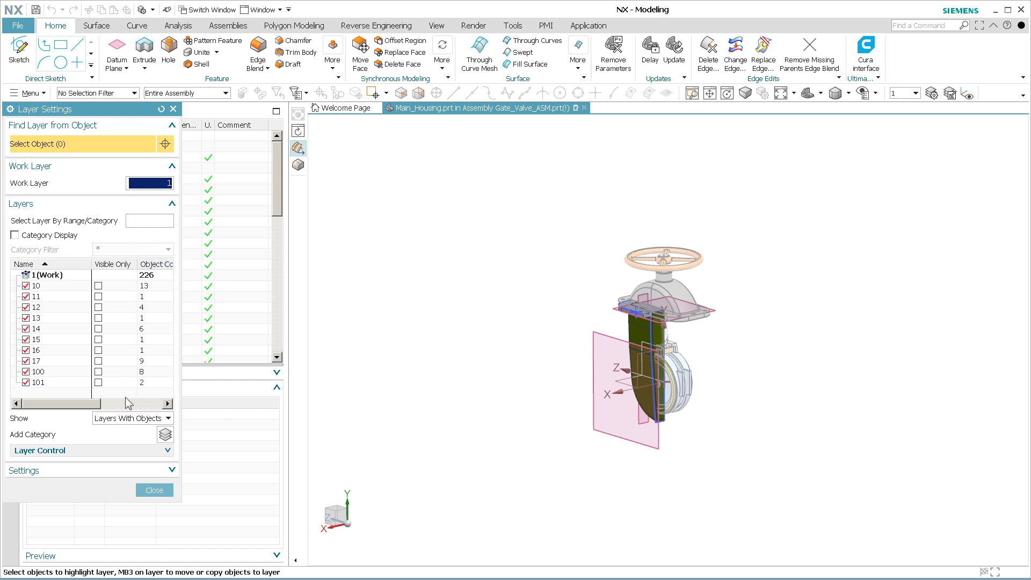
click(153, 490)
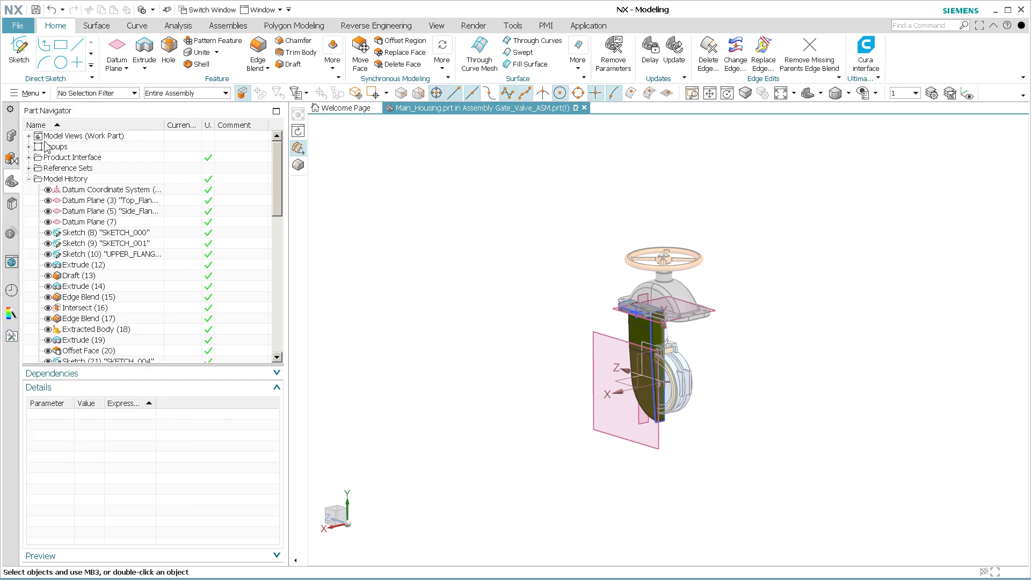
Step: Expand the Model reference set and roll the history forward to the last feature, Extracted Face (60)
click(29, 169)
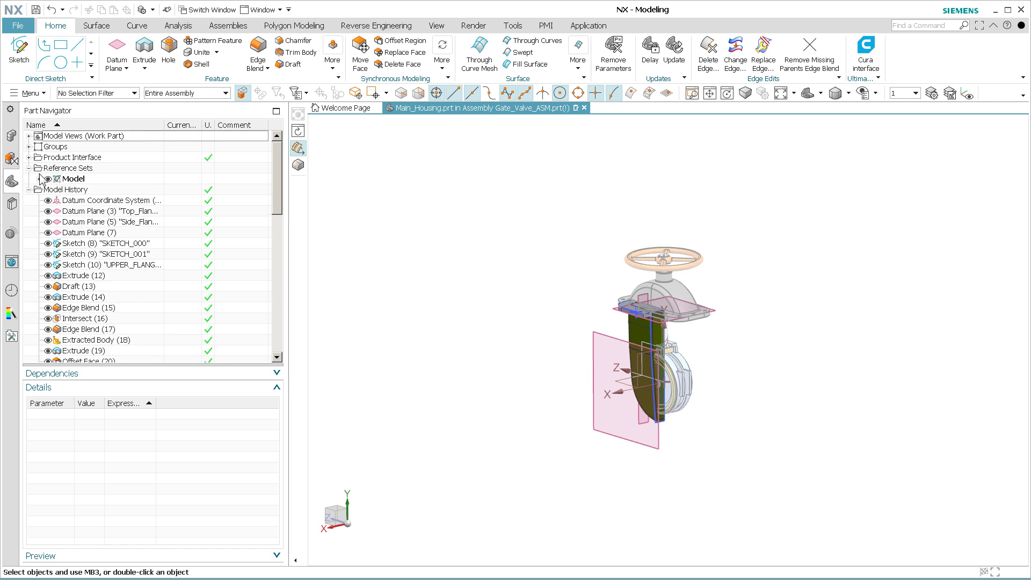
click(39, 179)
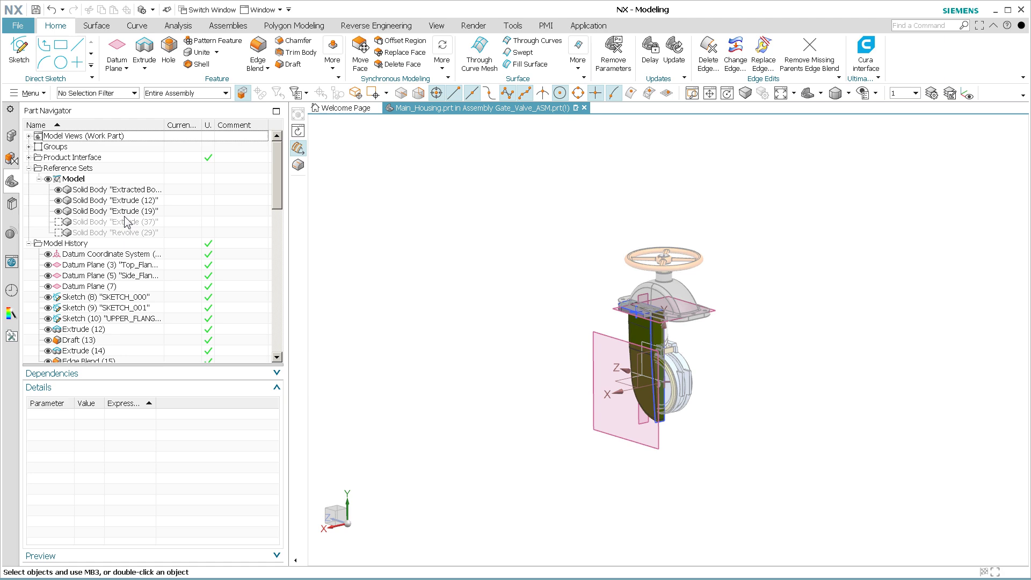
scroll(189, 312, down, 12)
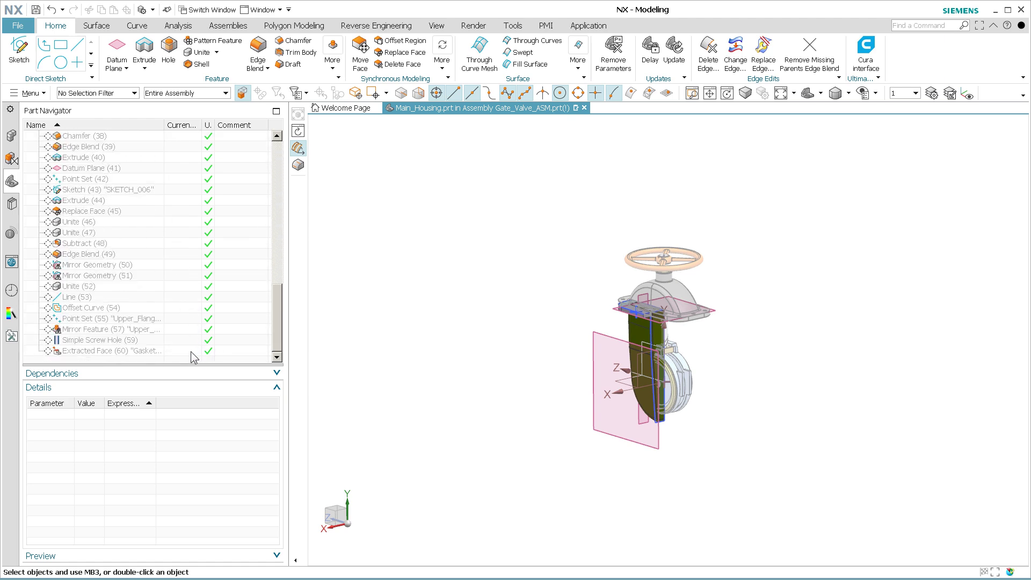
double_click(191, 351)
scroll(165, 289, up, 12)
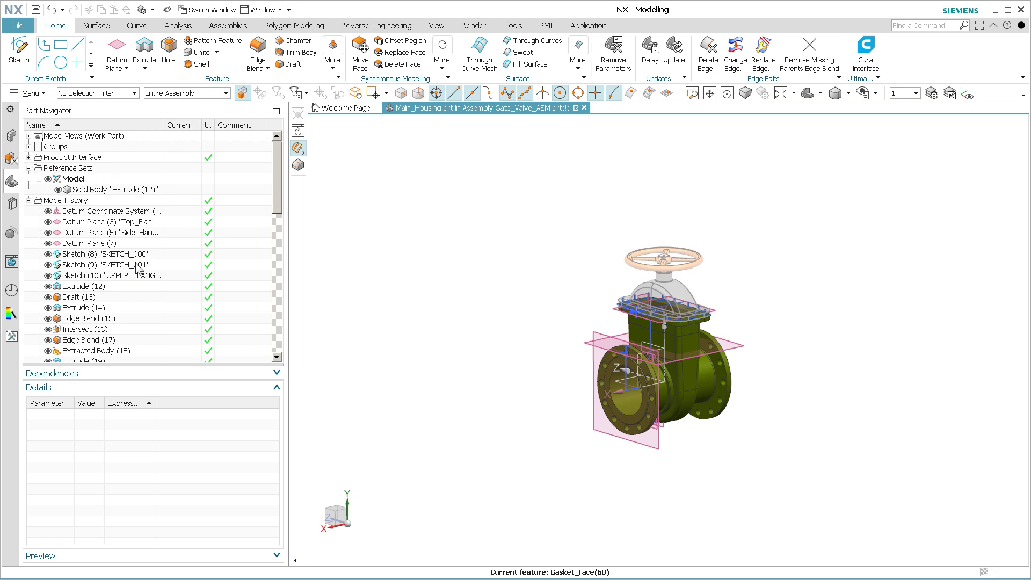
Step: Hide and reshow the solid body "Extrude (12)" in the Model reference set
click(58, 190)
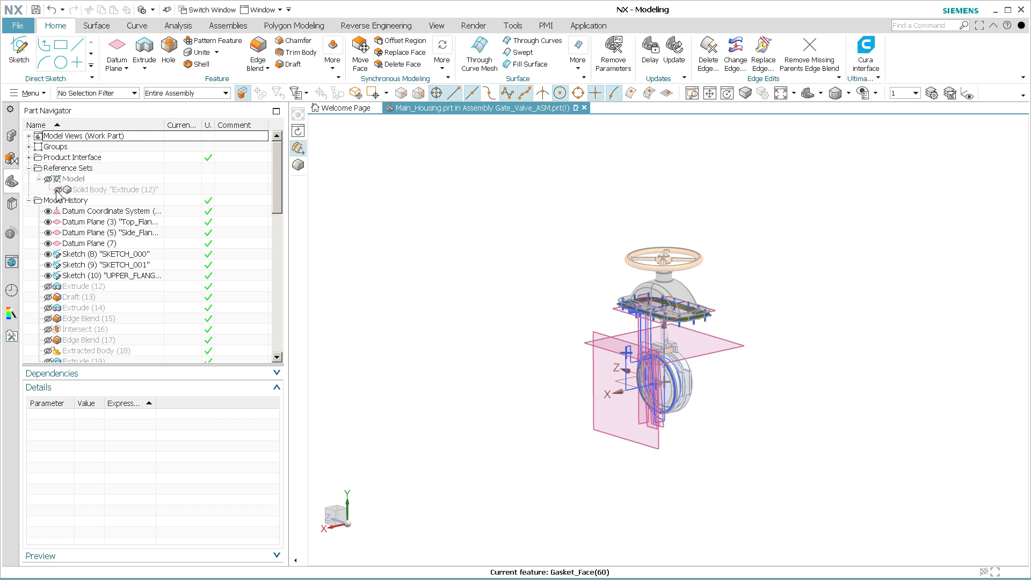
click(58, 190)
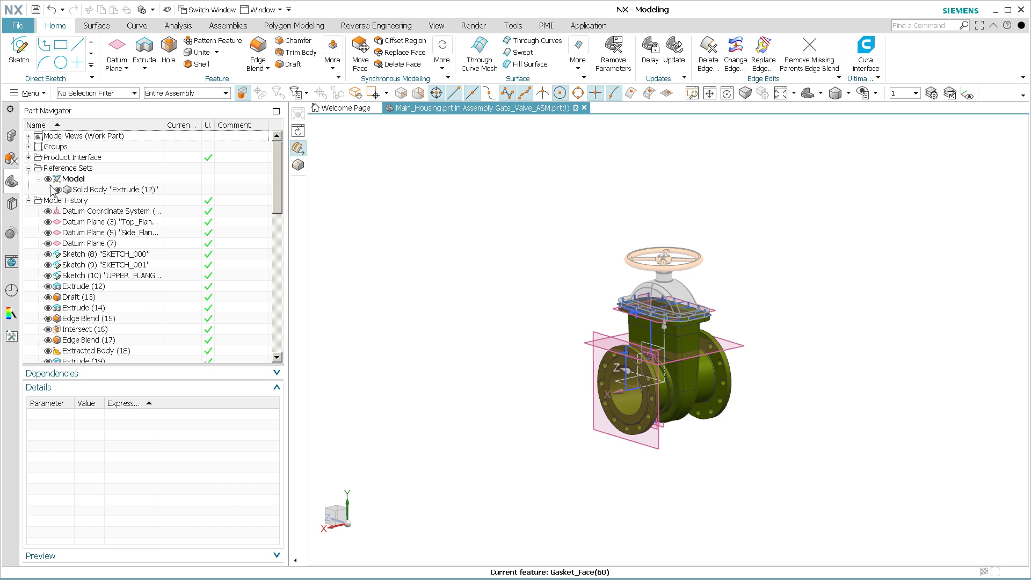
Step: Expand the Product Interface and highlight the GASKET_FACE and SIDE_FLANGE objects in the model
click(29, 157)
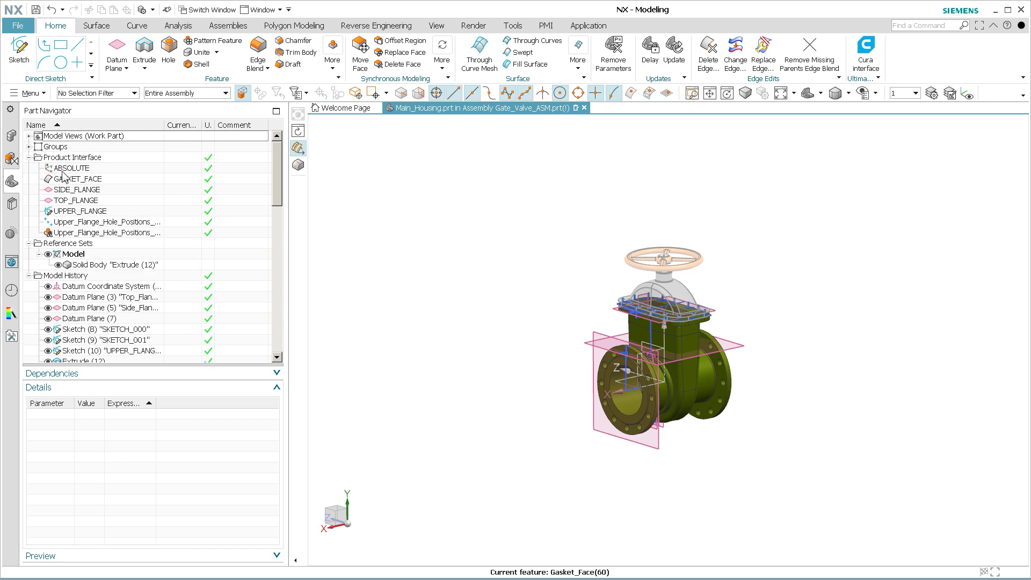
click(77, 180)
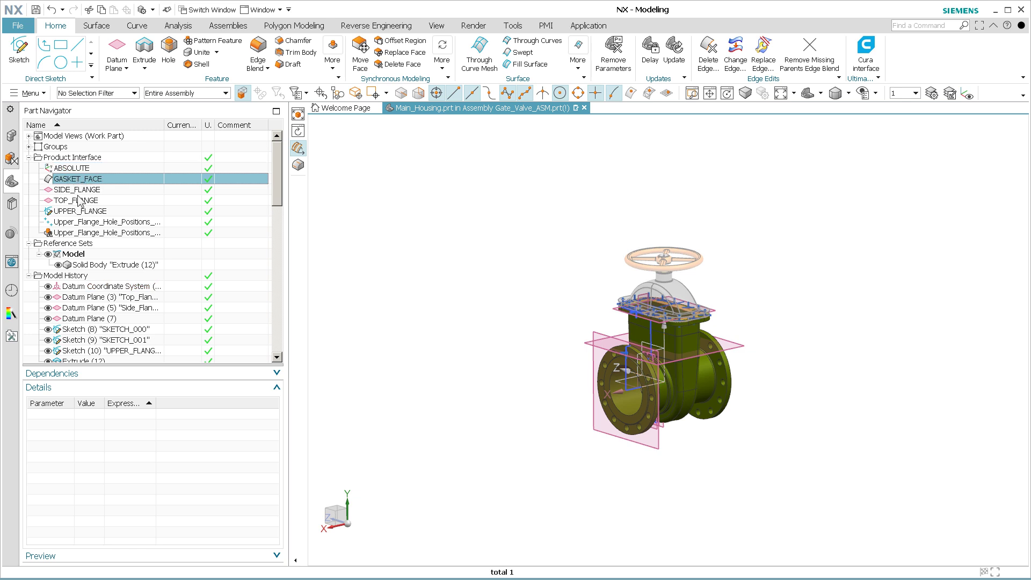
click(79, 191)
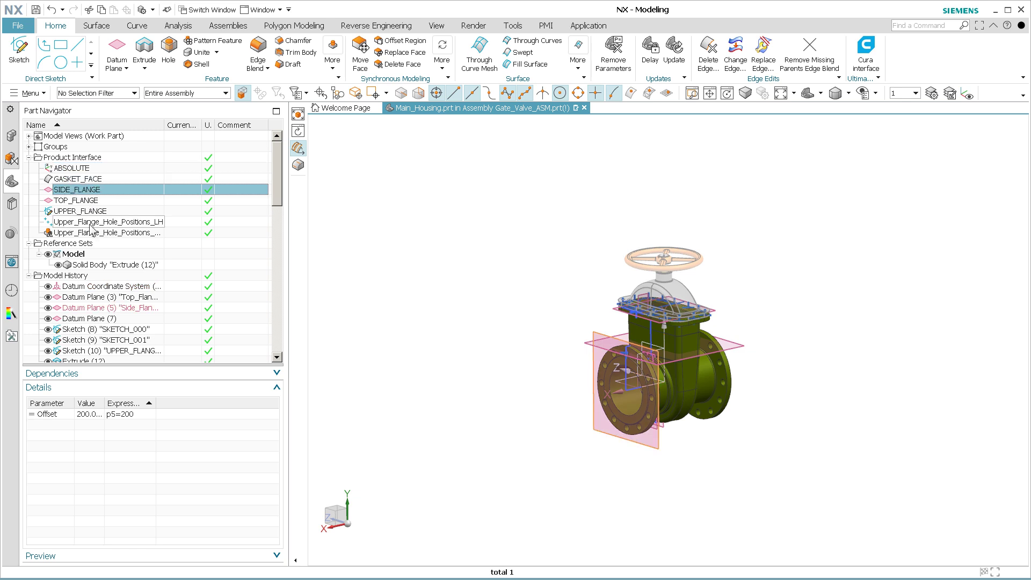
Step: Check where the SIDE_FLANGE interface object is referenced and close the reference list
right_click(81, 196)
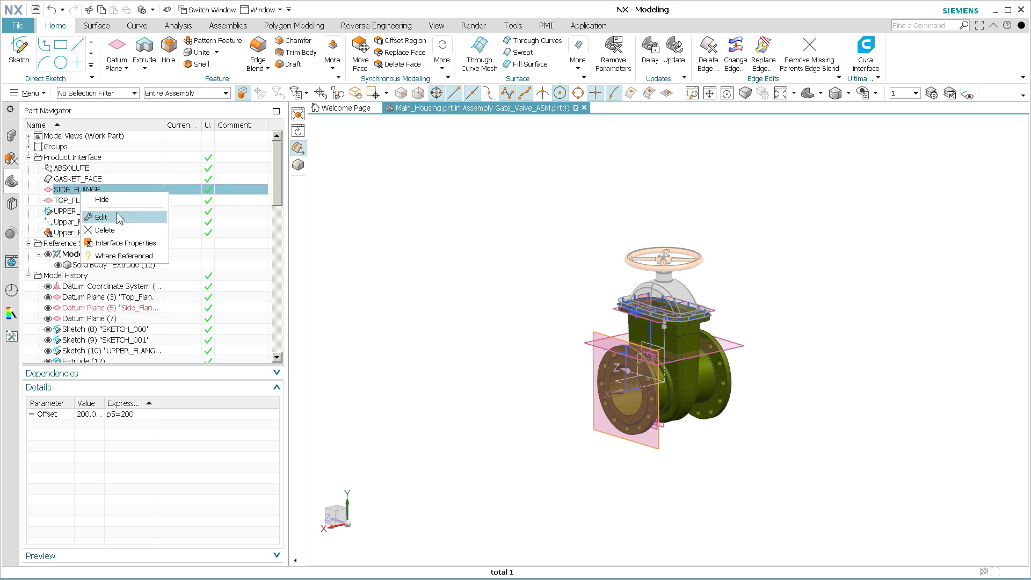
click(123, 256)
click(116, 154)
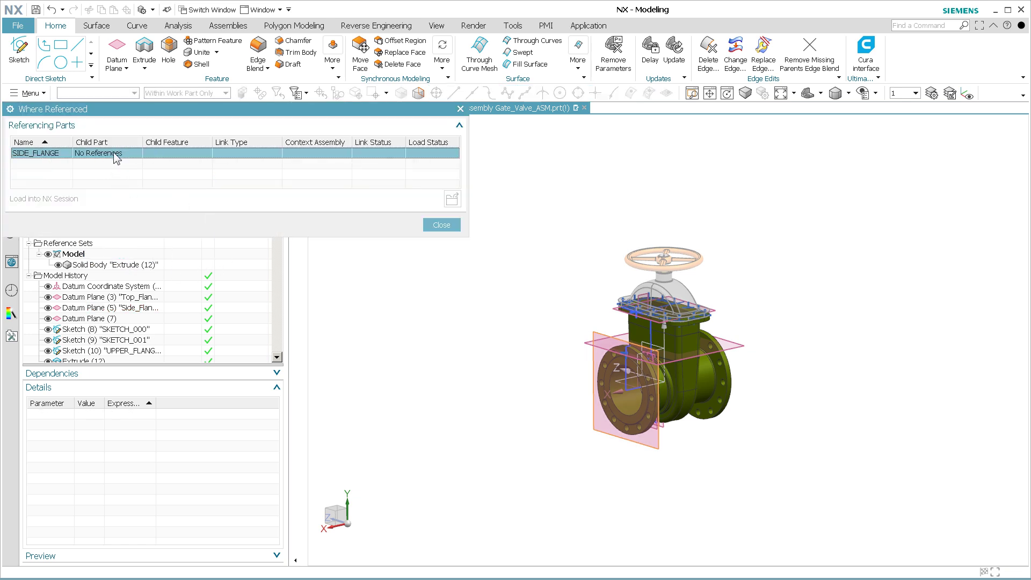
click(444, 225)
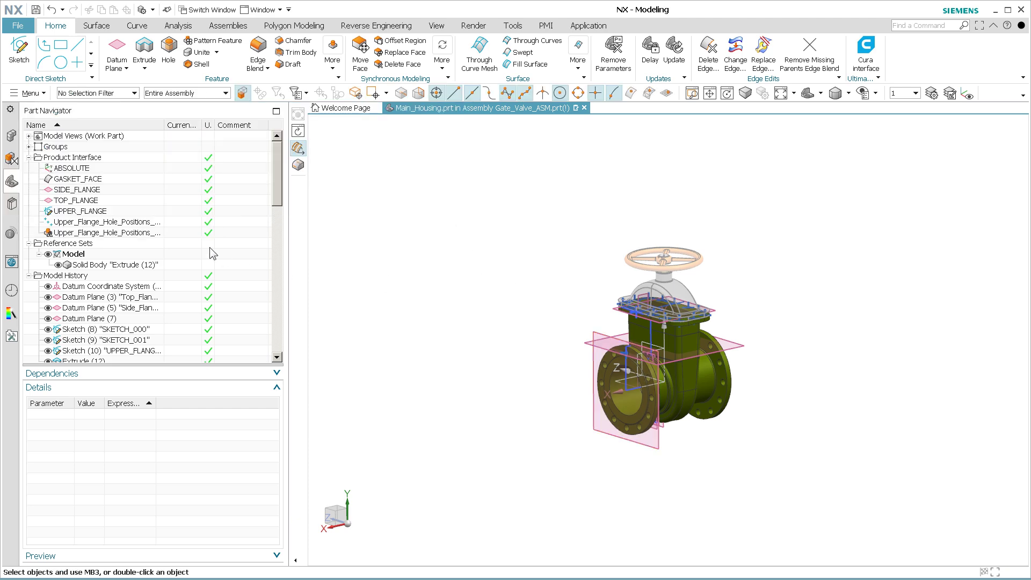
Step: Check where the UPPER_FLANGE interface object is referenced and close the reference list
right_click(80, 213)
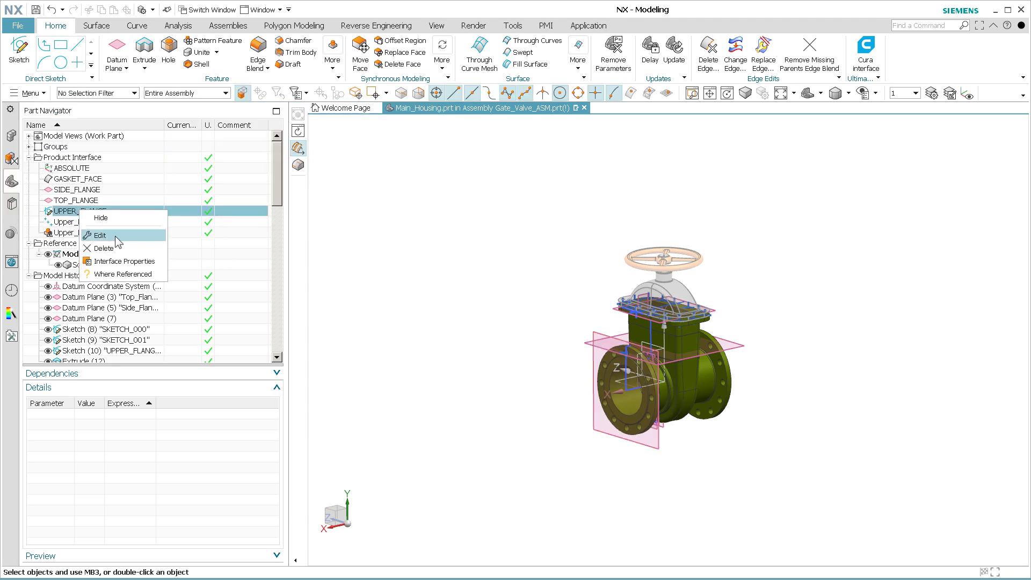
click(137, 273)
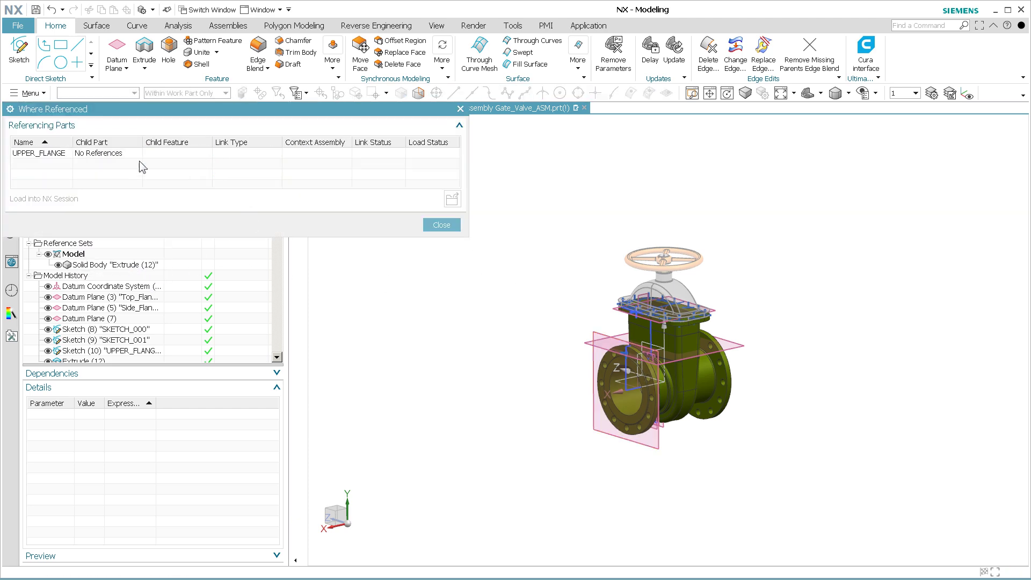
click(441, 225)
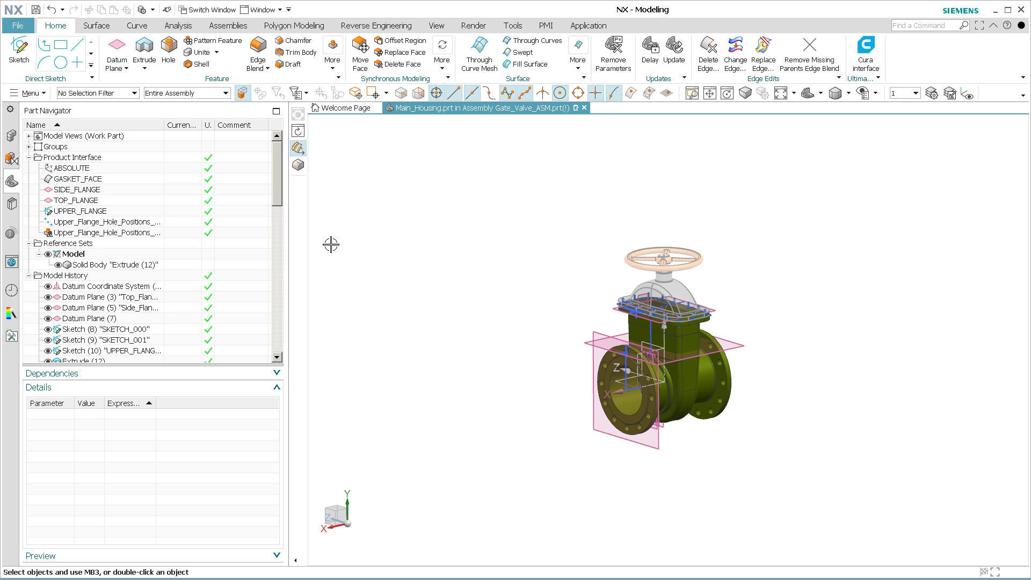